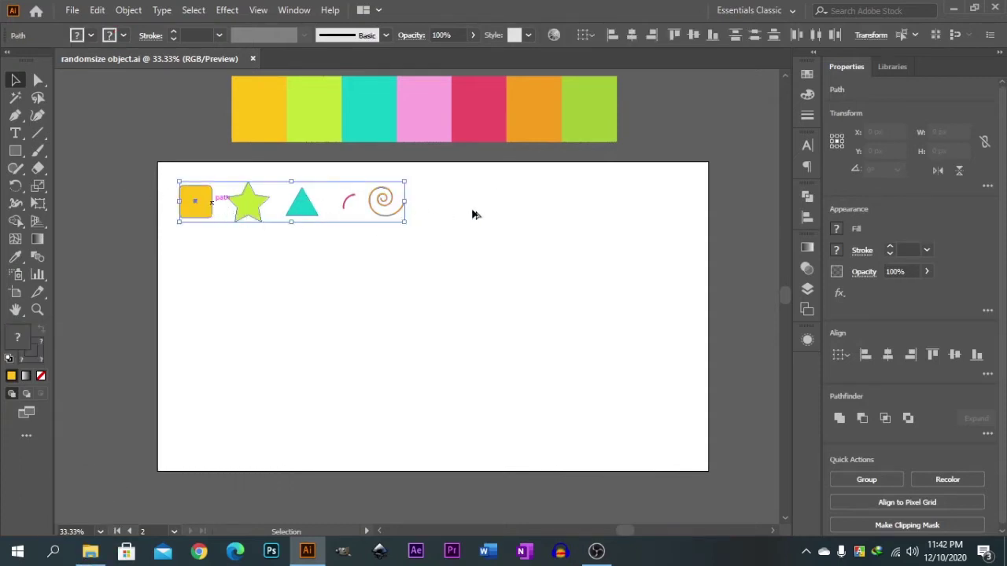
drag(206, 217, 354, 224)
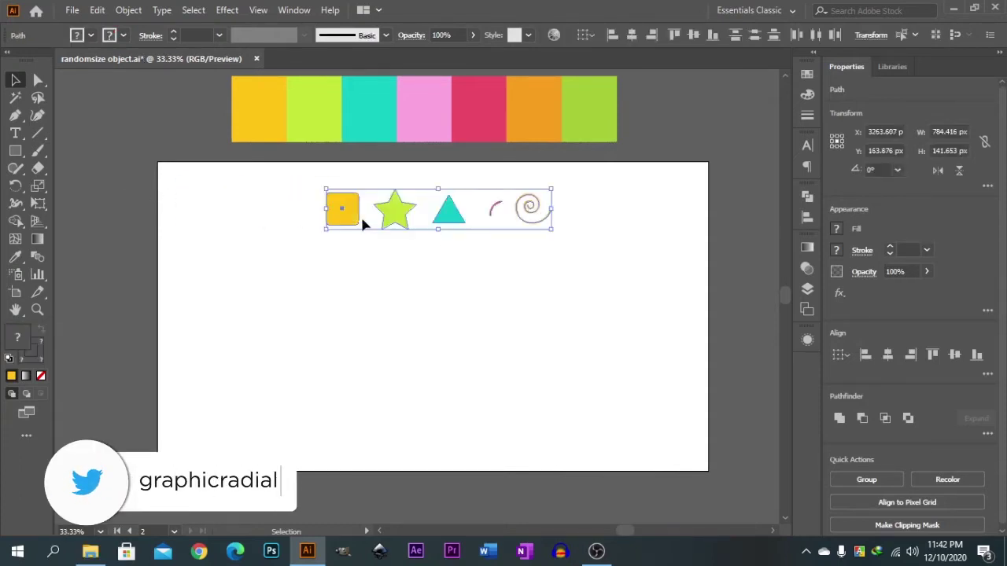
key(a)
key(ctrl+z)
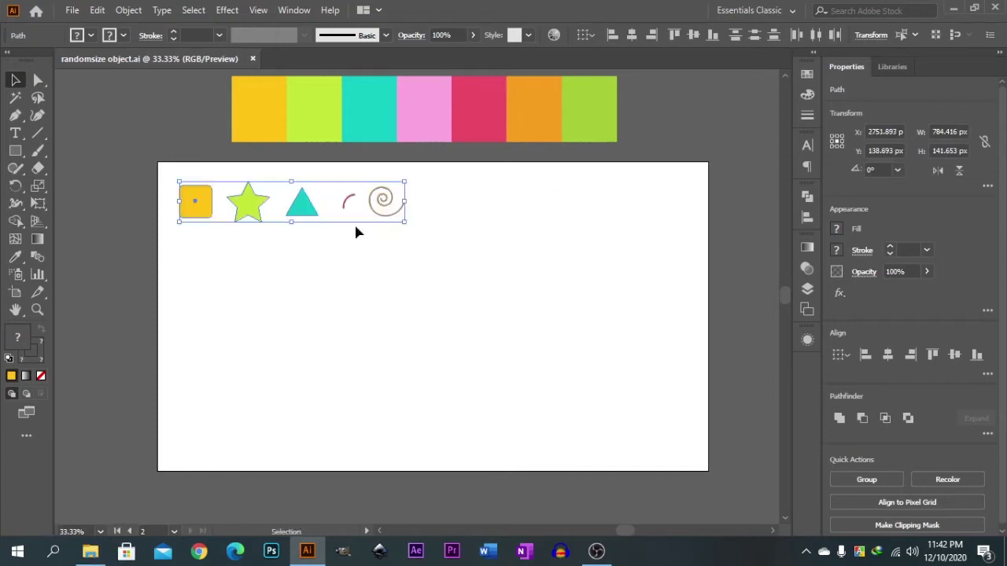
Step: Duplicate the row of five shapes beside itself, and copy the doubled row downward to form a grid of five rows
drag(202, 209, 459, 209)
drag(131, 180, 630, 215)
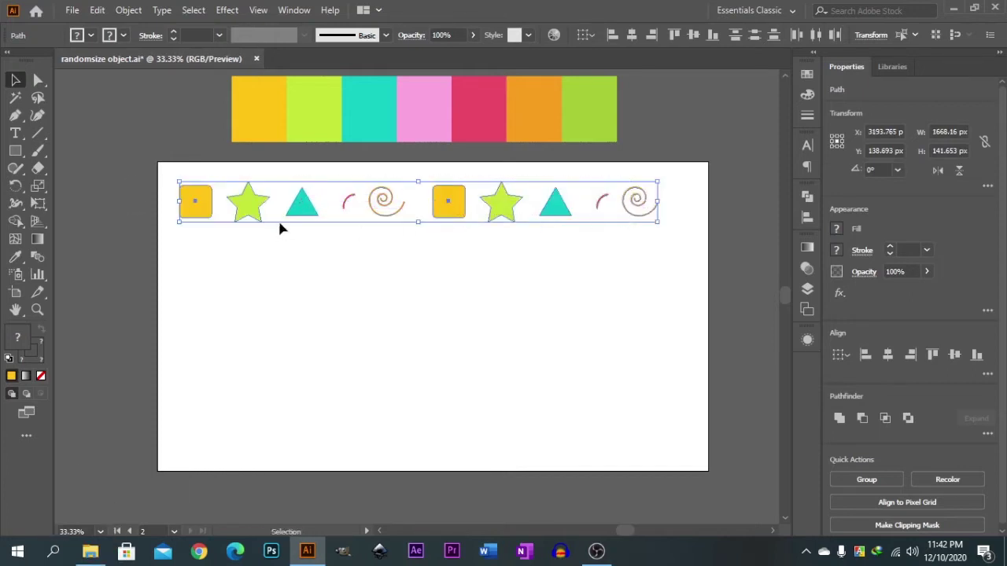
drag(395, 206, 387, 420)
drag(130, 196, 734, 447)
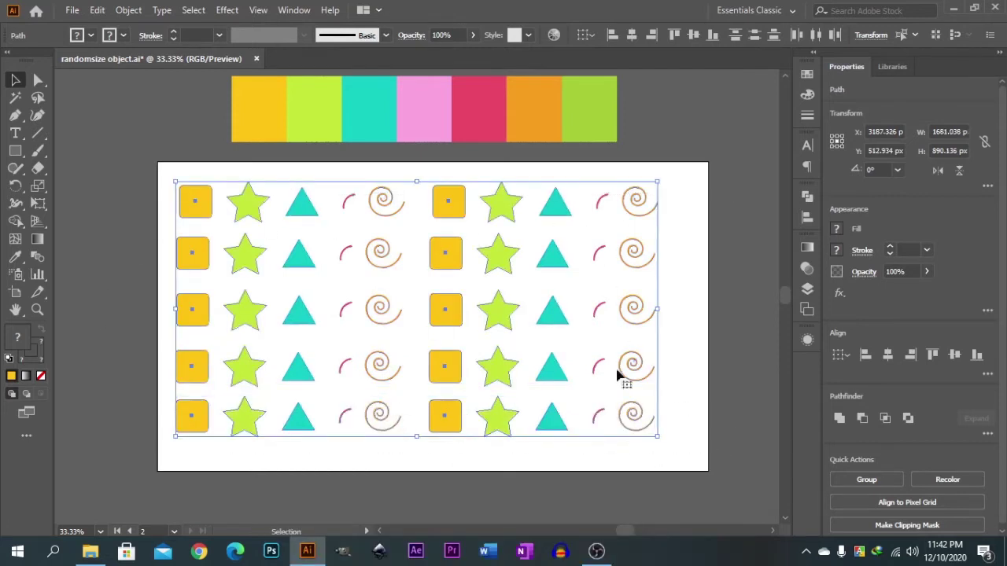
click(240, 466)
drag(100, 178, 692, 449)
scroll(600, 370, down, 1)
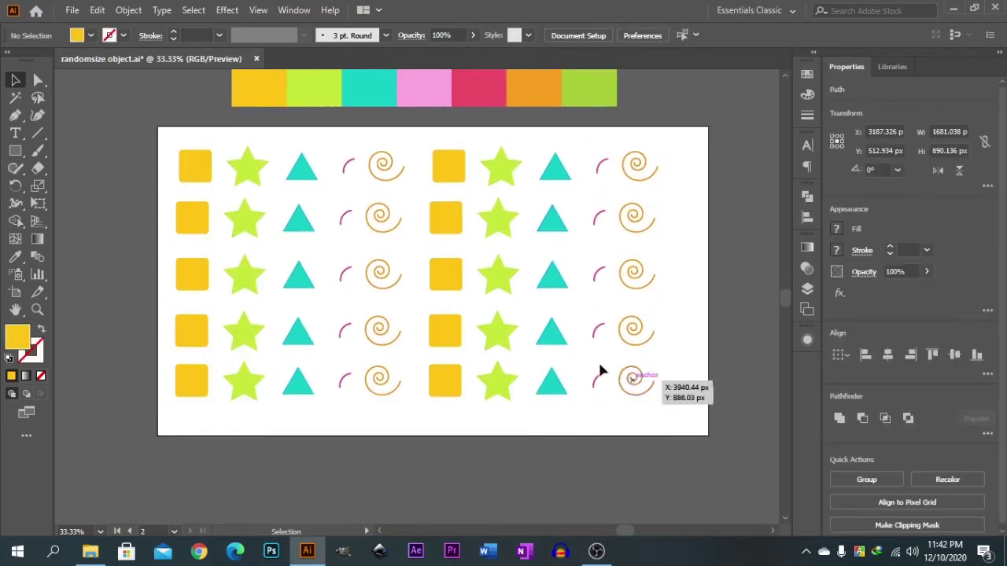
Step: Shuffle the squares, stars, triangles, arcs and spirals in the second row into an irregular order
scroll(218, 286, up, 1)
drag(198, 248, 379, 239)
mouse_move(448, 241)
mouse_down()
mouse_move(668, 241)
mouse_move(453, 239)
mouse_up()
drag(664, 236, 640, 239)
drag(526, 243, 603, 237)
drag(553, 239, 503, 238)
drag(600, 235, 550, 238)
Step: Shuffle the shapes in the right half of the third row so they no longer repeat the rows above
drag(297, 303, 701, 301)
drag(712, 305, 313, 308)
drag(553, 301, 703, 302)
drag(595, 296, 545, 298)
drag(694, 294, 572, 301)
click(650, 323)
drag(461, 304, 440, 303)
drag(512, 300, 501, 299)
Step: Swap the first square of the third row with the first triangle of the fourth row
scroll(206, 271, down, 2)
drag(200, 232, 321, 402)
drag(304, 283, 198, 228)
click(316, 399)
drag(321, 399, 299, 213)
click(354, 398)
key(ctrl+z)
scroll(318, 400, up, 1)
scroll(334, 274, down, 1)
click(348, 367)
Step: Rearrange the stars, squares, triangles and spirals in the right-hand part of the fourth and fifth rows
scroll(350, 362, up, 2)
drag(390, 279, 390, 398)
drag(512, 278, 509, 406)
drag(556, 278, 401, 277)
drag(498, 399, 511, 273)
drag(454, 326, 554, 408)
drag(599, 328, 446, 326)
drag(552, 405, 601, 328)
drag(397, 388, 563, 278)
Step: In the fifth row, move the first spiral to the first place, the first square to the fifth, and the first star to the sixth
click(298, 325)
click(326, 362)
drag(379, 333, 289, 398)
drag(195, 326, 394, 325)
drag(288, 399, 205, 328)
drag(247, 323, 433, 355)
drag(251, 329, 252, 328)
drag(433, 355, 453, 321)
scroll(453, 321, up, 1)
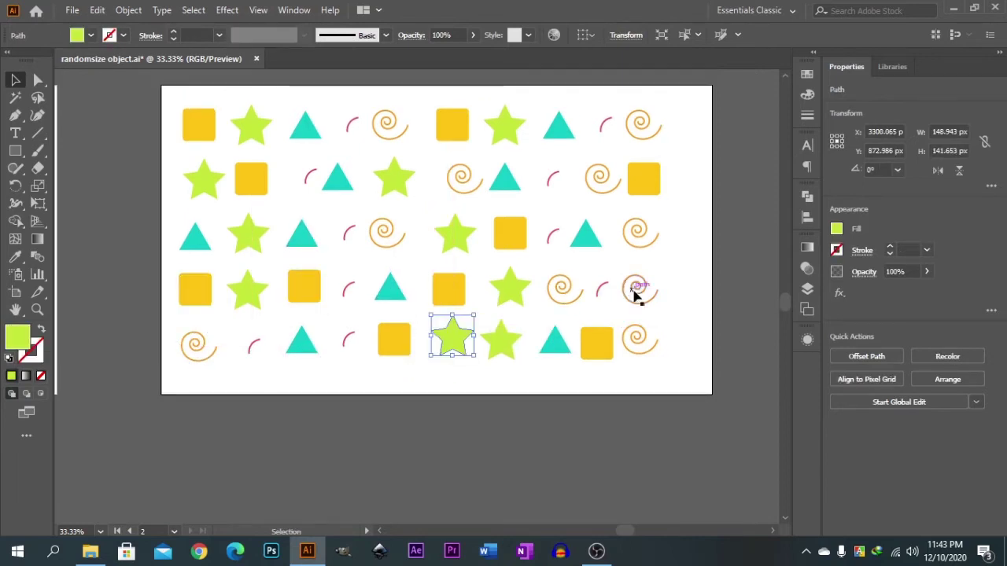
Step: Swap the last spiral of the fourth row with the star in that row's second place
drag(637, 293, 286, 428)
drag(256, 295, 655, 289)
drag(285, 427, 247, 296)
Step: Enlarge all the shapes together to about 1821 × 978 px so that they fill the artboard
scroll(254, 354, up, 1)
click(260, 310)
drag(149, 133, 715, 406)
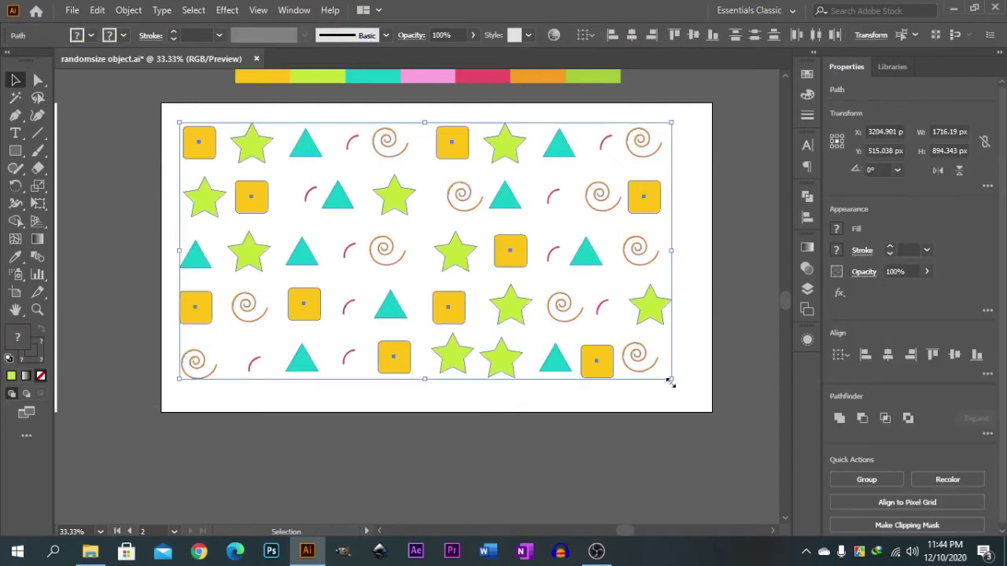
drag(669, 382, 686, 408)
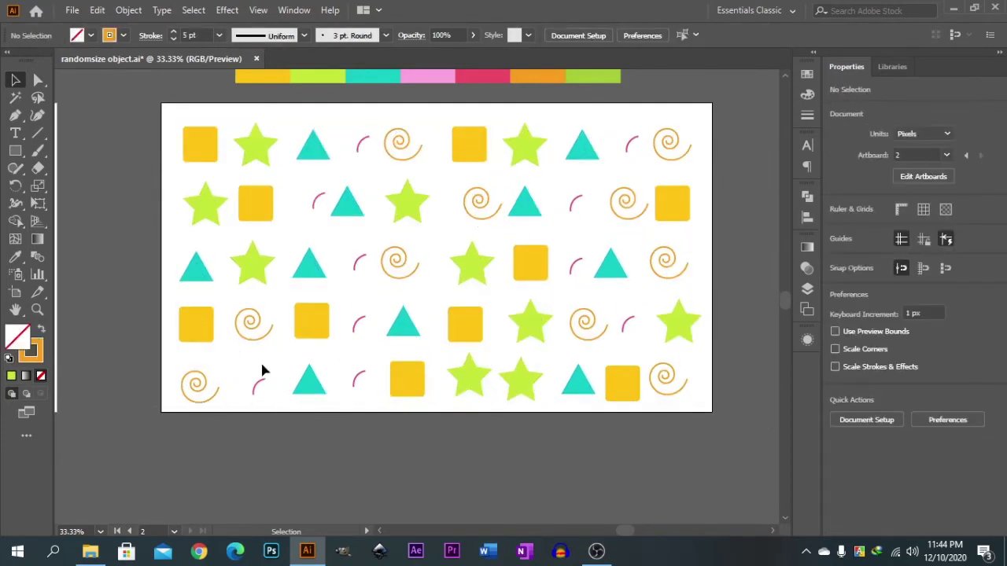
Step: Open Transform Each for all the shapes and enable Preview and Random
drag(157, 118, 710, 416)
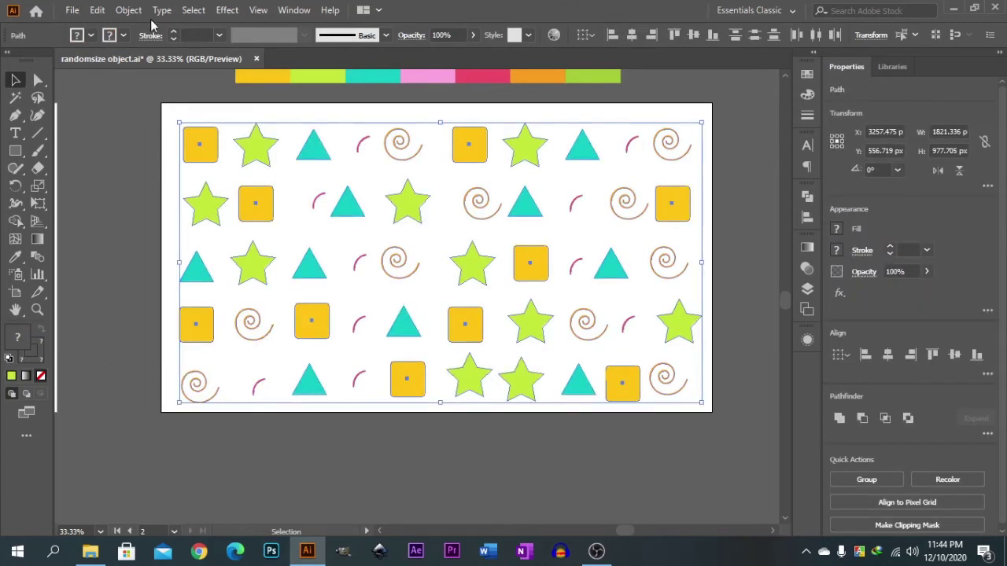
click(135, 157)
drag(145, 124, 724, 410)
click(133, 11)
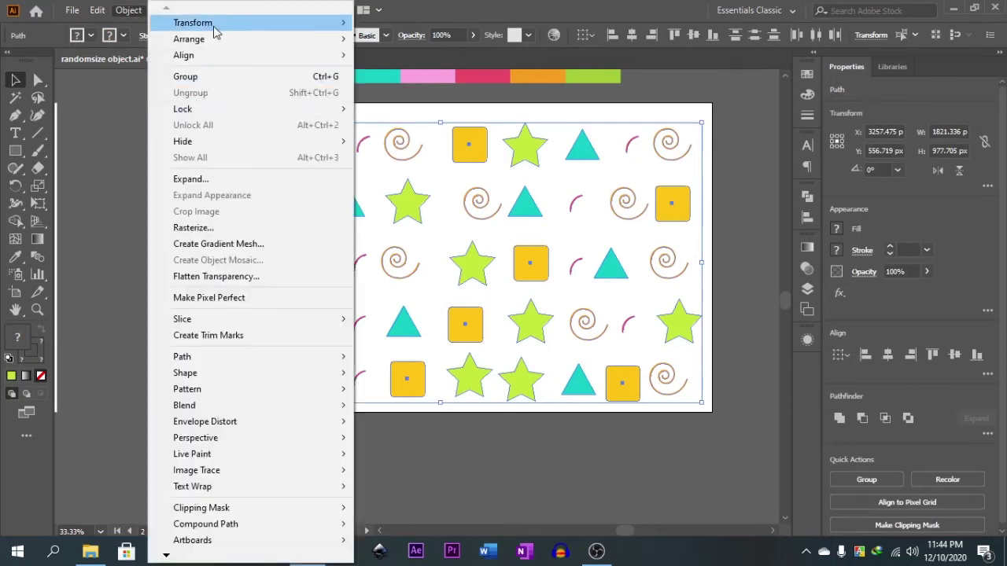
mouse_move(214, 30)
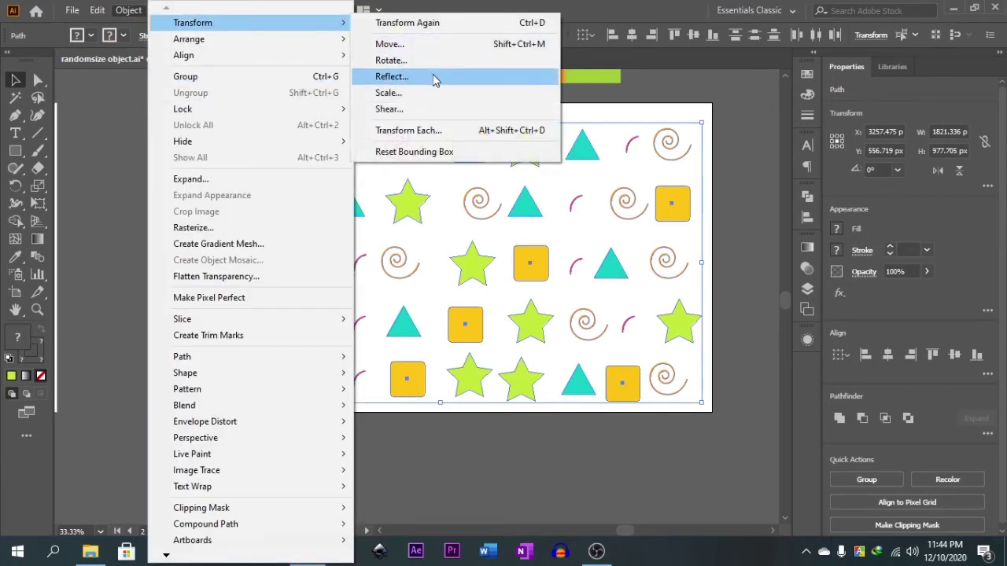
click(409, 131)
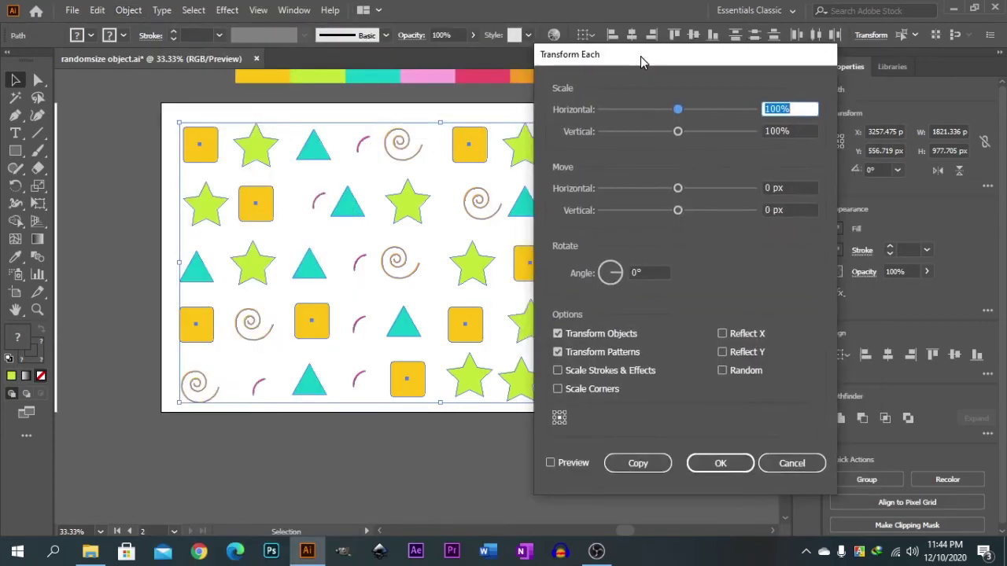
click(551, 464)
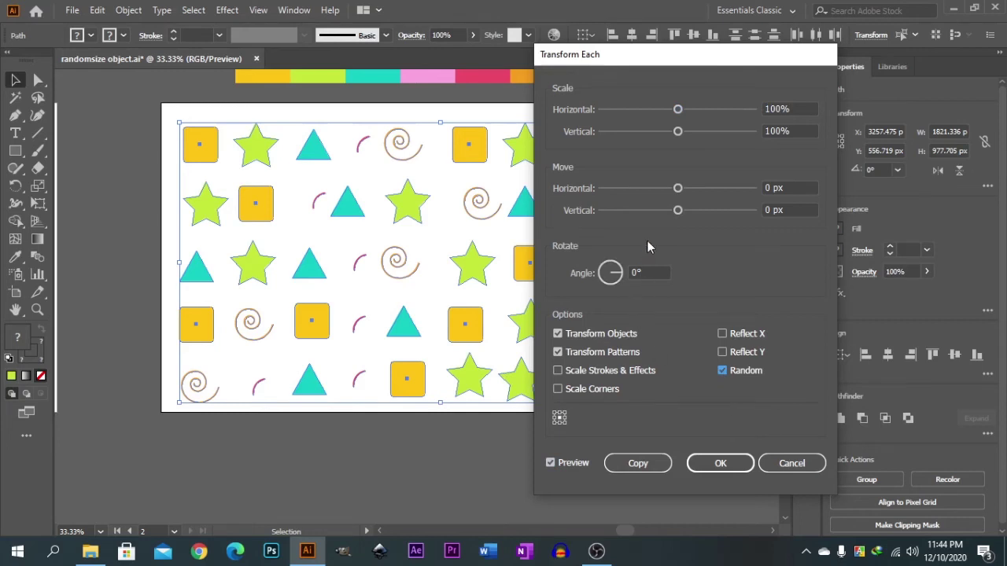
Step: Set the horizontal and vertical scale to 25% in Transform Each
drag(678, 113, 620, 116)
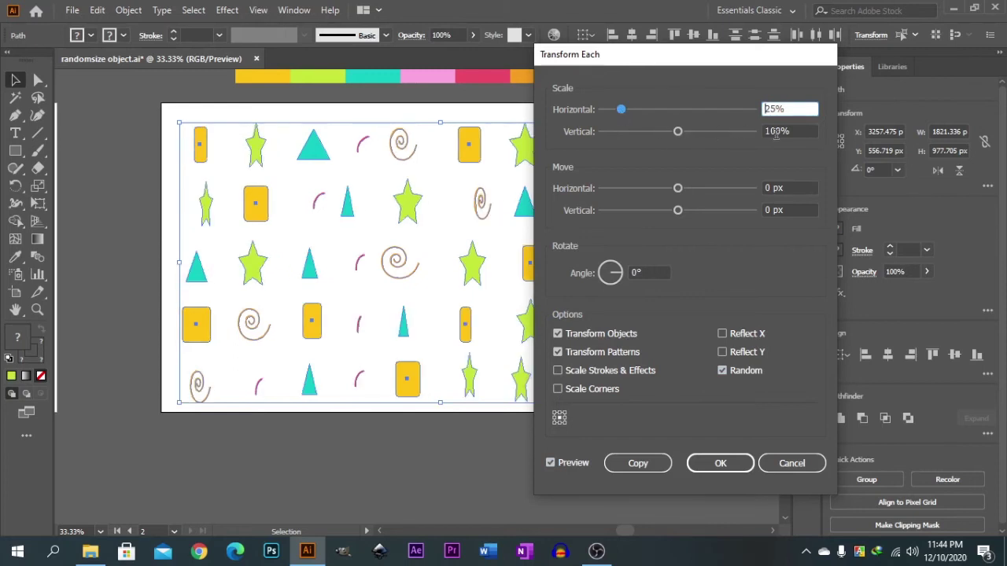
key(Tab)
text(25)
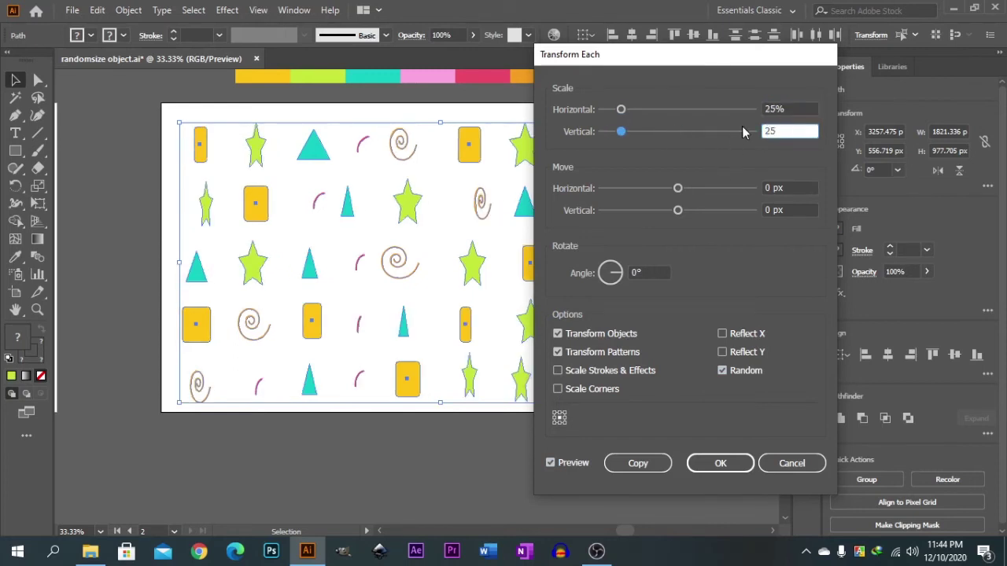
key(Tab)
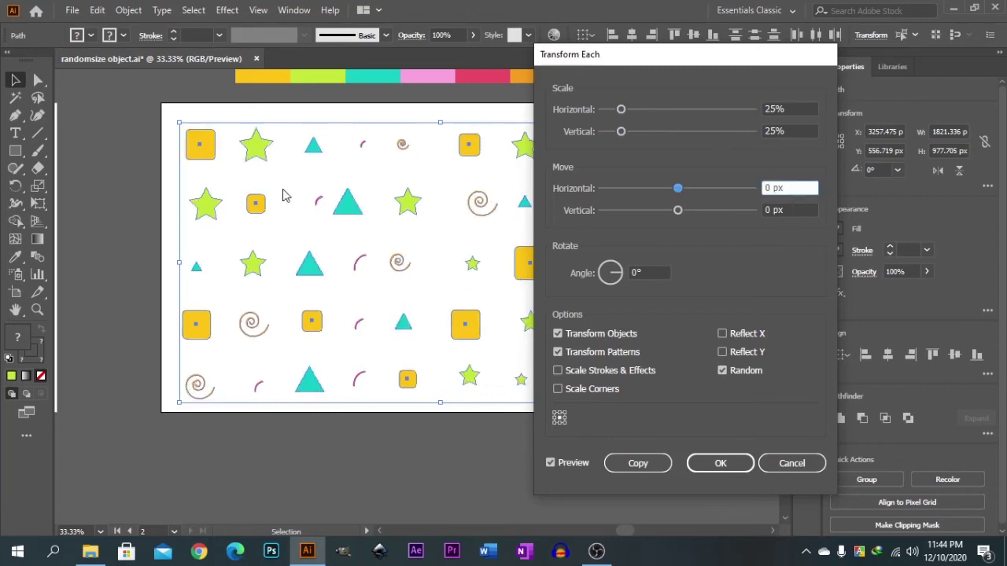
Step: Set the horizontal move to 6 px and the vertical move to 8 px, keeping the dialog clear of the artwork
mouse_move(682, 197)
mouse_down()
mouse_move(724, 197)
mouse_move(664, 195)
mouse_up()
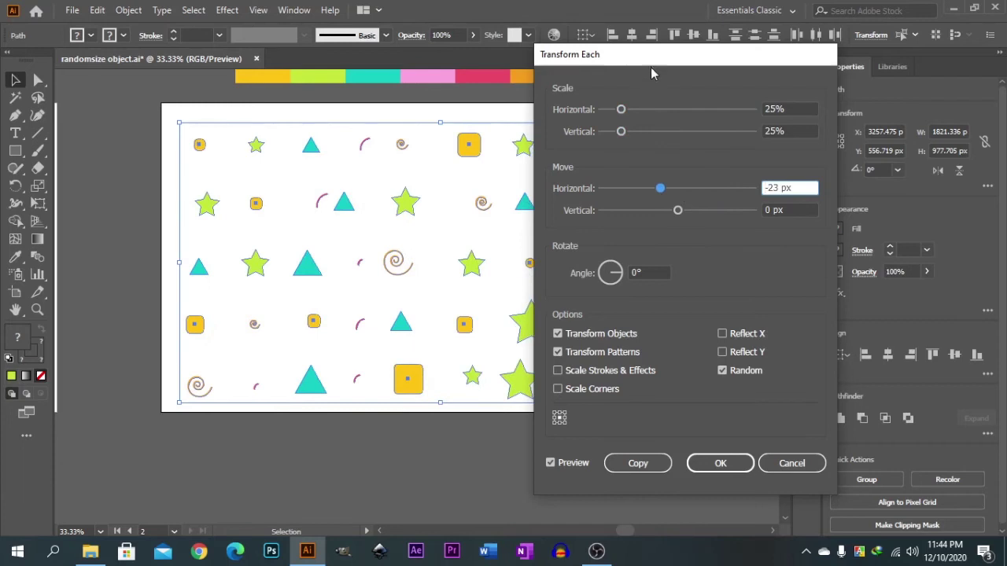
drag(652, 77, 809, 79)
drag(818, 190, 876, 212)
drag(791, 190, 842, 214)
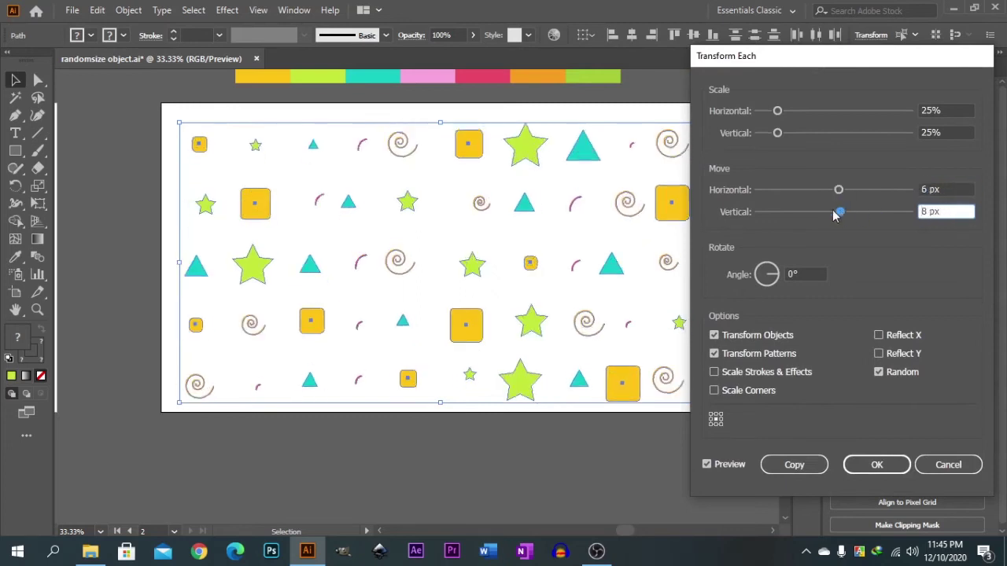
Step: Set both the horizontal and the vertical scale to 40%
click(801, 134)
drag(922, 138, 882, 137)
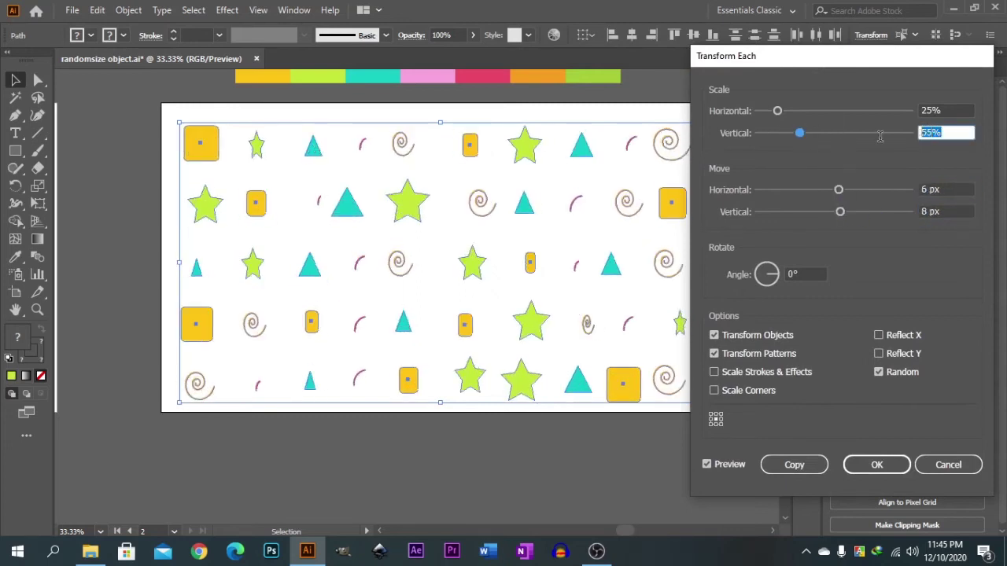
text(40)
click(949, 110)
text(40)
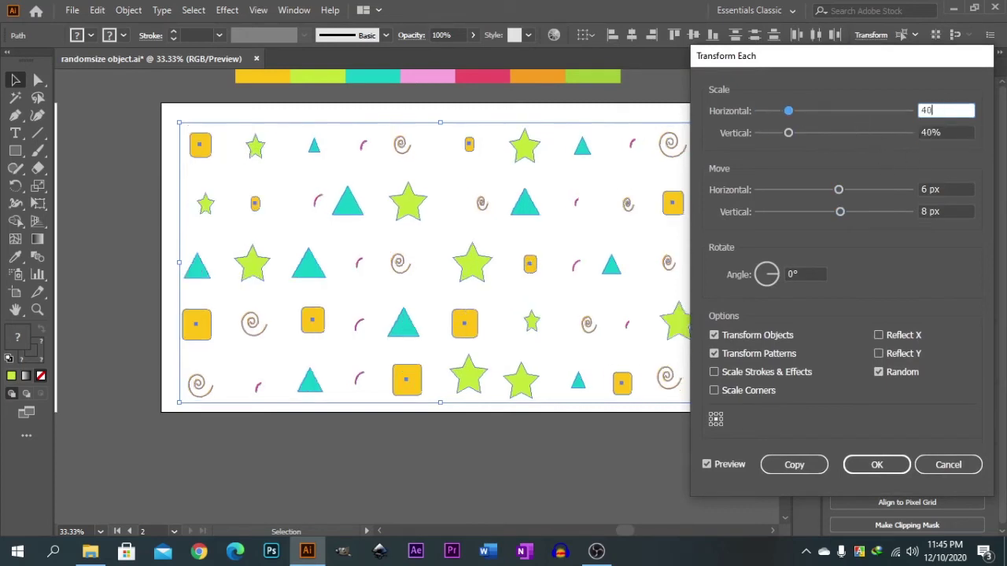
click(957, 132)
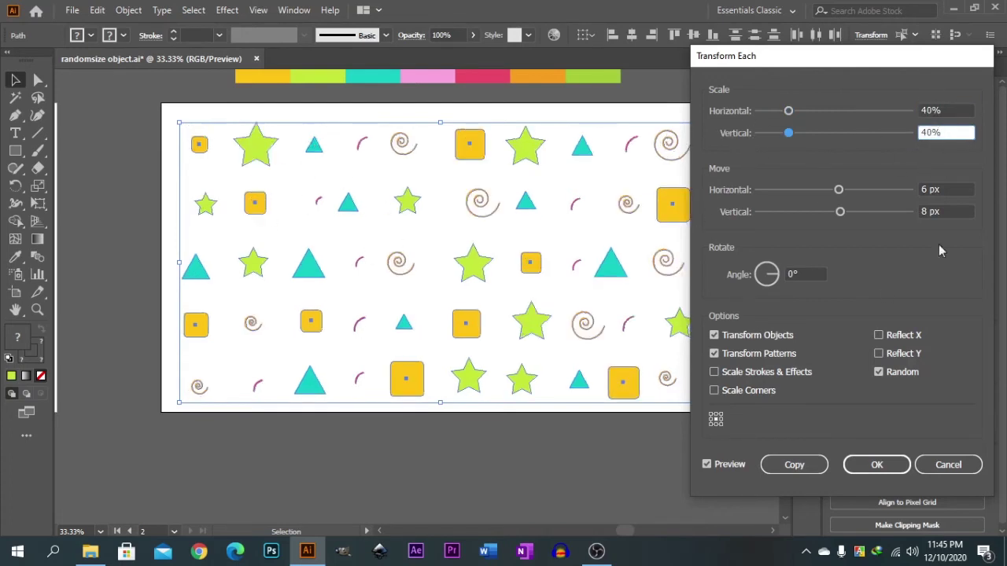
Step: Set the horizontal move to 38 px and the vertical move to -29 px, apply the random transform, and deselect the shapes
drag(840, 191, 874, 190)
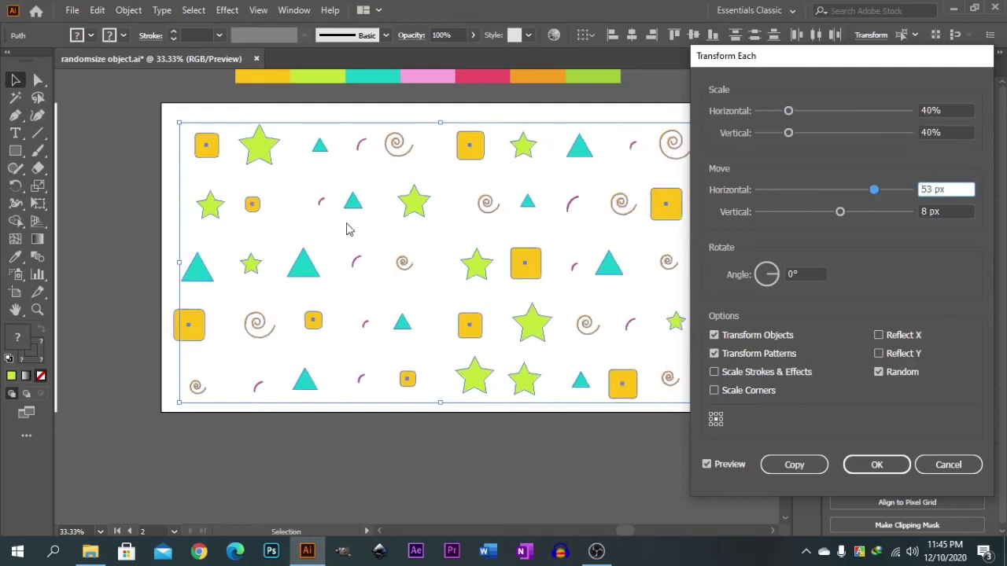
drag(840, 213, 872, 199)
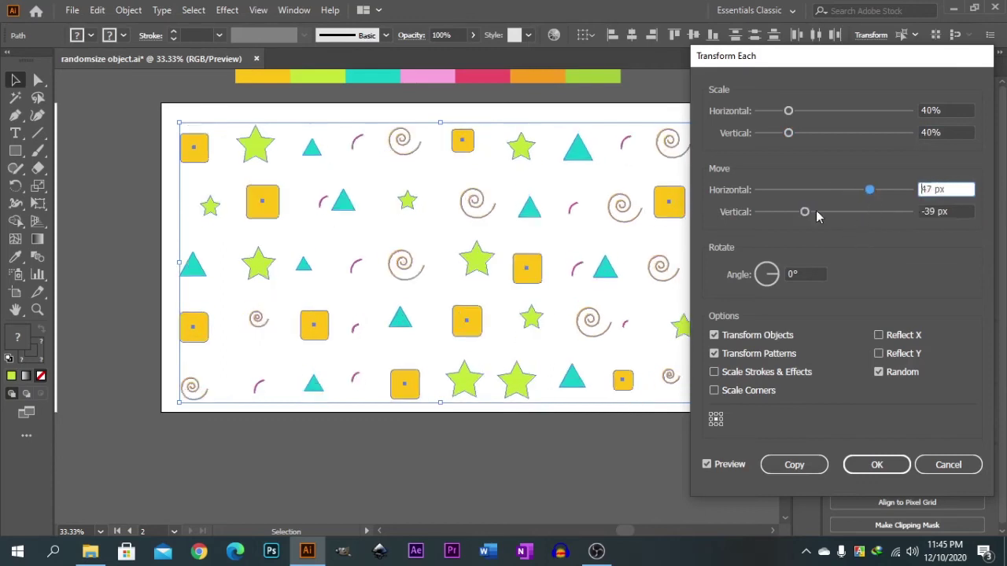
drag(805, 213, 785, 217)
drag(869, 192, 849, 201)
drag(786, 213, 813, 212)
click(875, 191)
drag(877, 192, 862, 192)
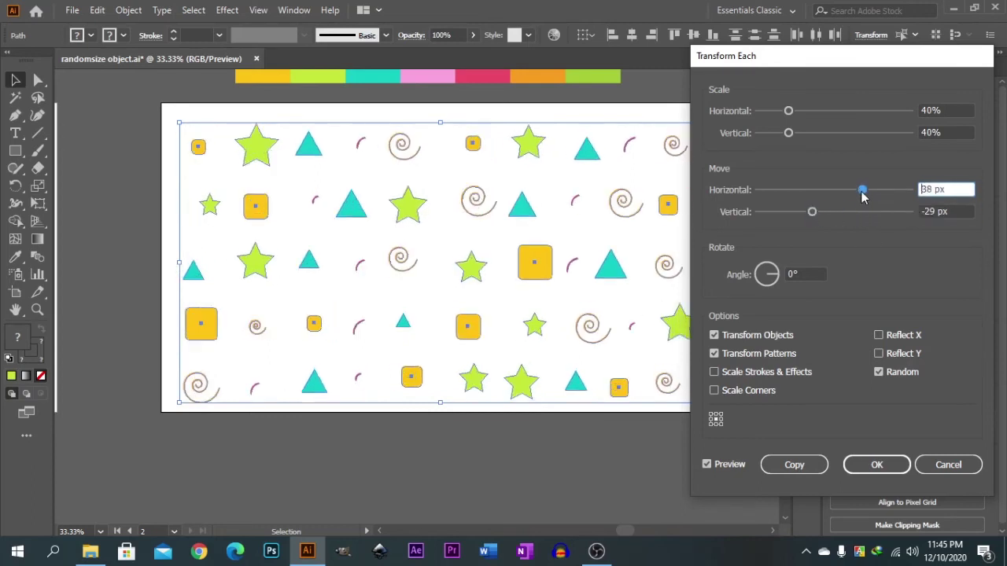
click(876, 467)
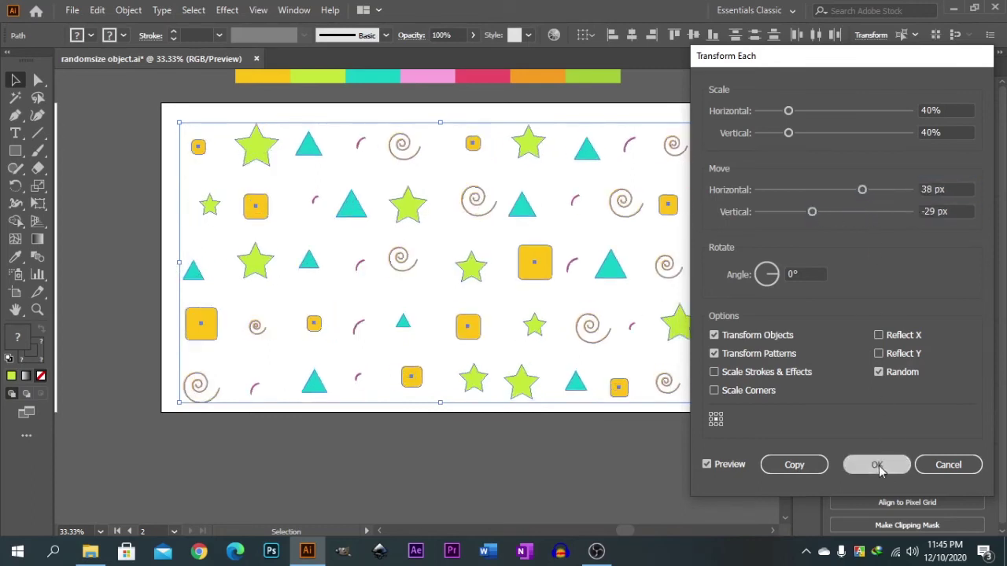
key(ctrl+minus)
click(394, 438)
key(ctrl+plus)
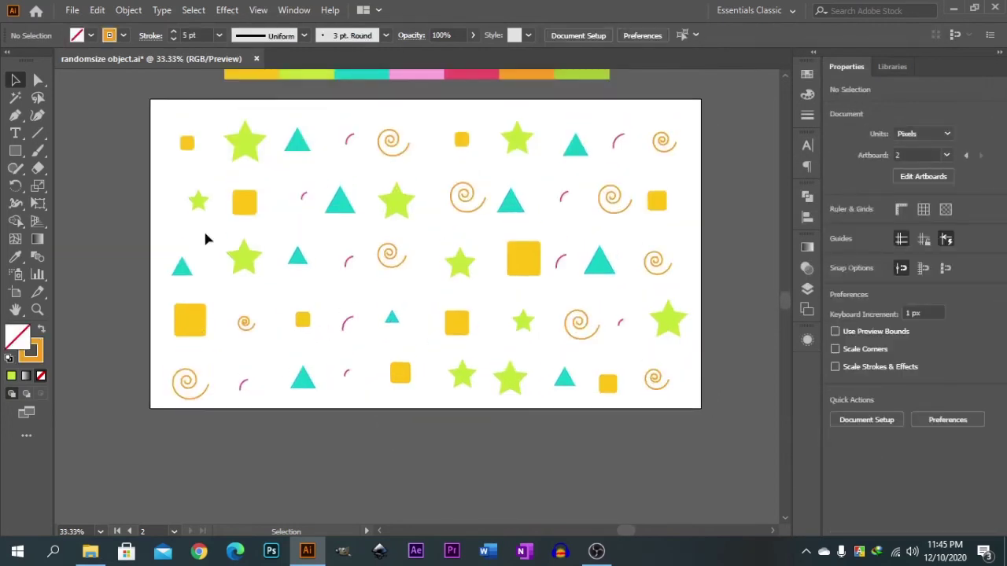
Step: Open Transform Each again for all the shapes and set the rotation angle to 34°
scroll(208, 252, up, 1)
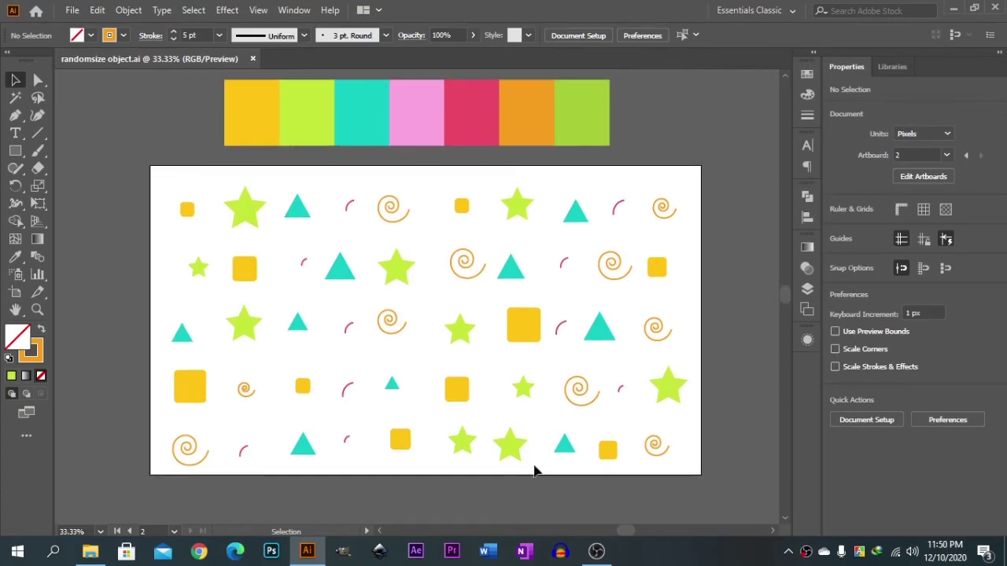
drag(146, 195, 699, 480)
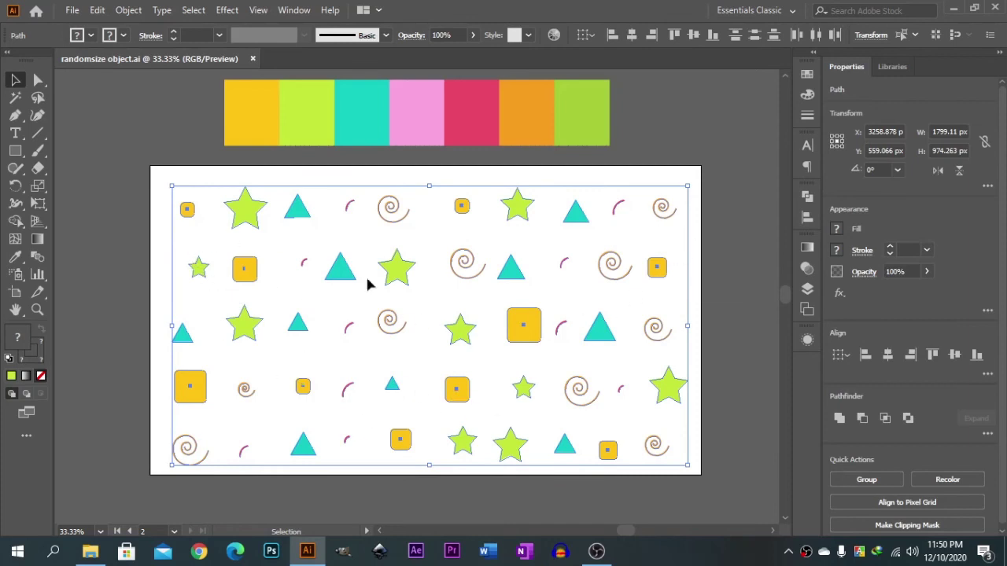
click(143, 15)
mouse_move(252, 22)
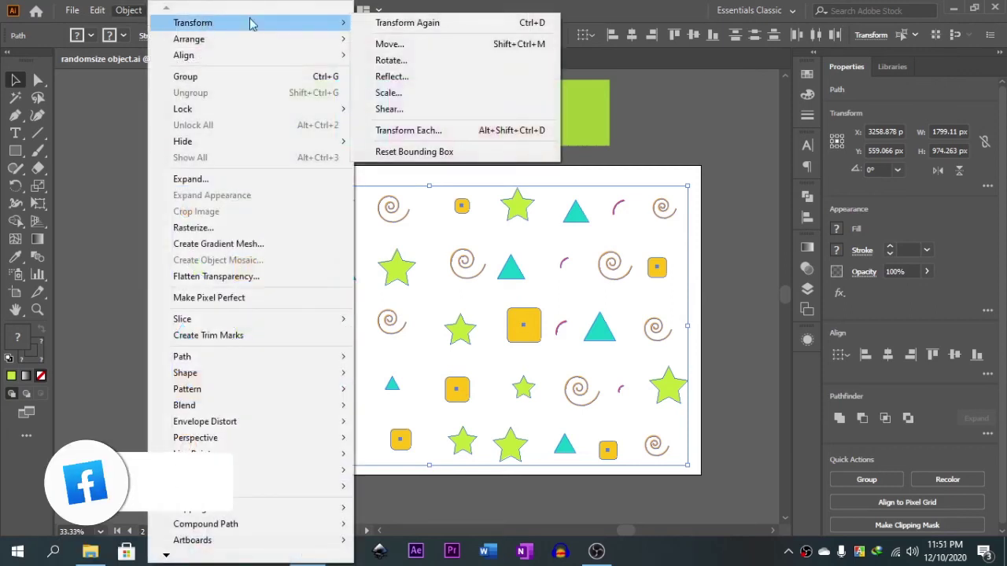
click(413, 130)
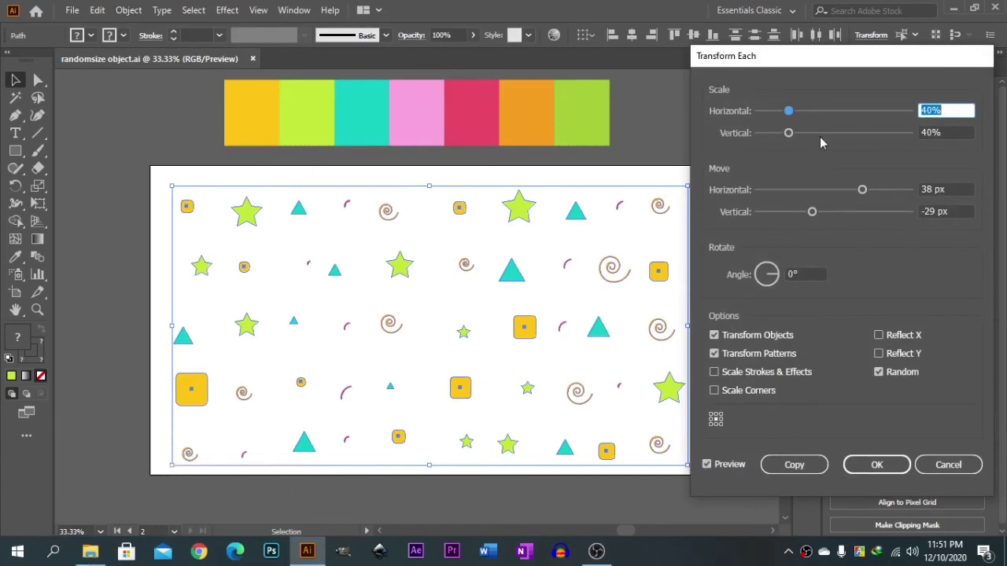
drag(799, 58, 707, 44)
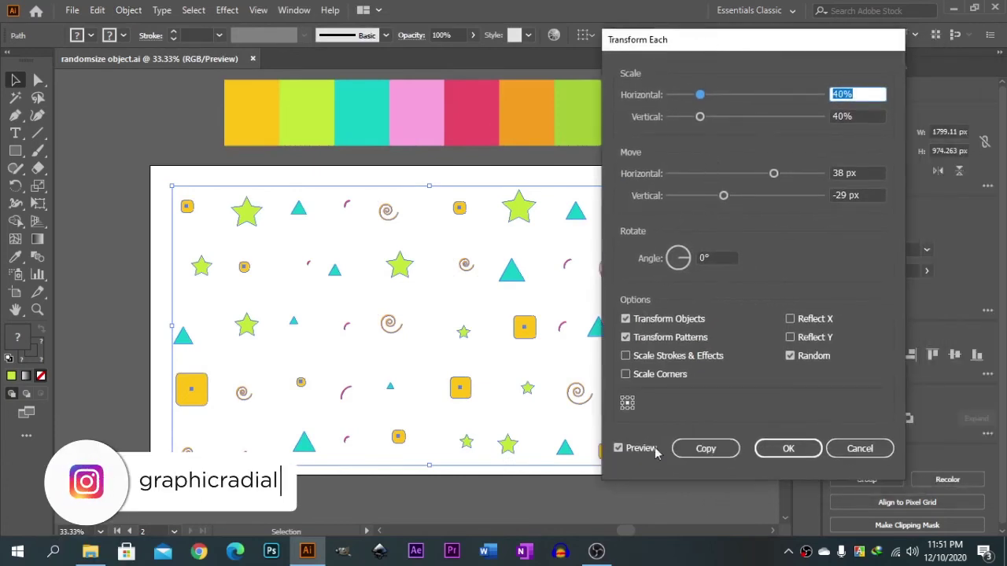
click(688, 259)
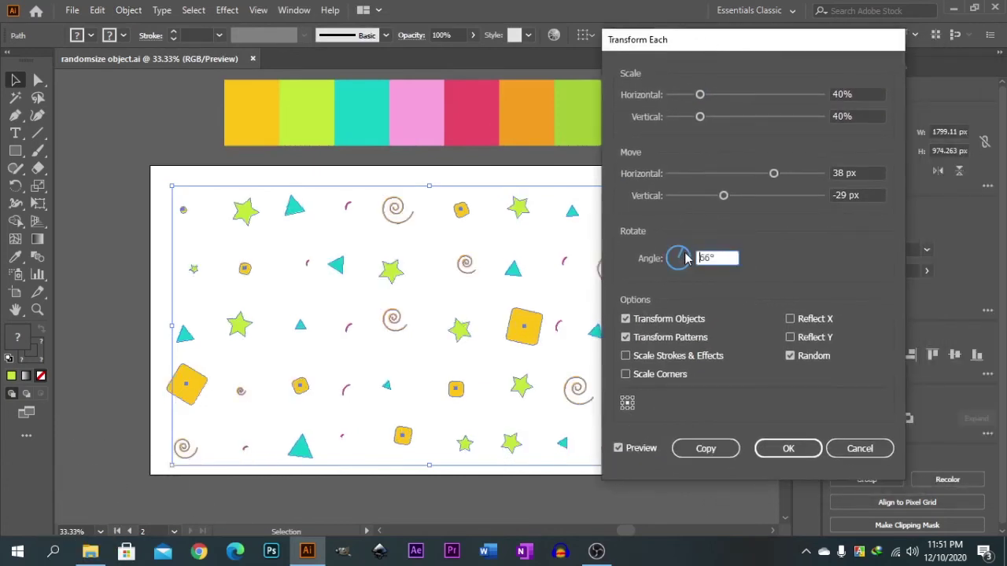
click(686, 255)
click(689, 257)
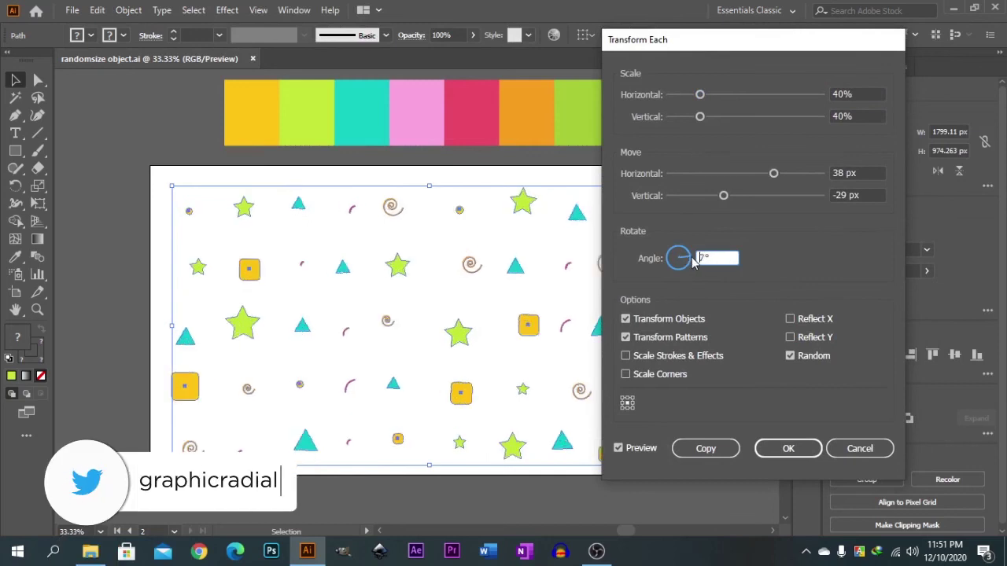
click(687, 254)
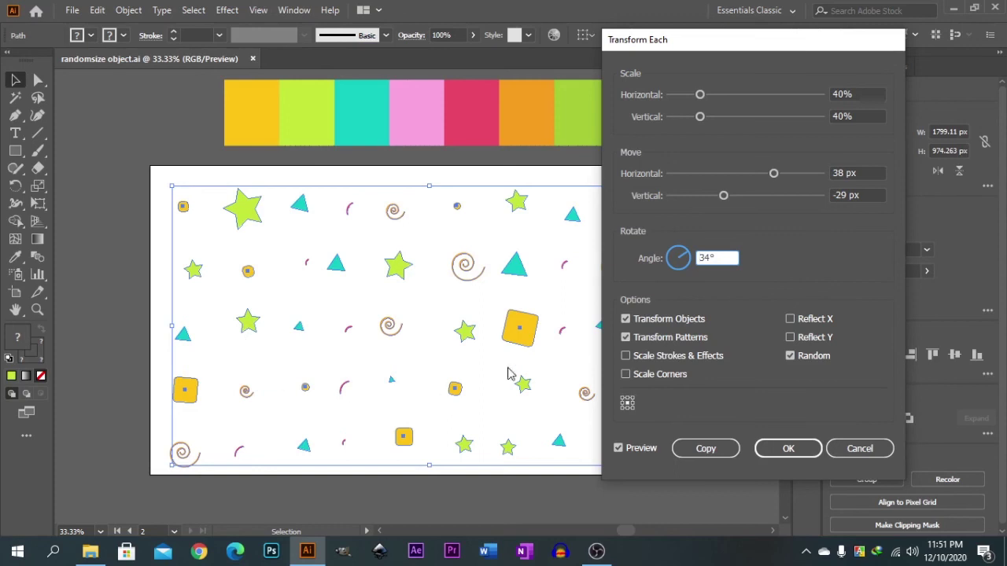
Step: Set both the vertical and the horizontal scale to 80% for the random transform
click(724, 117)
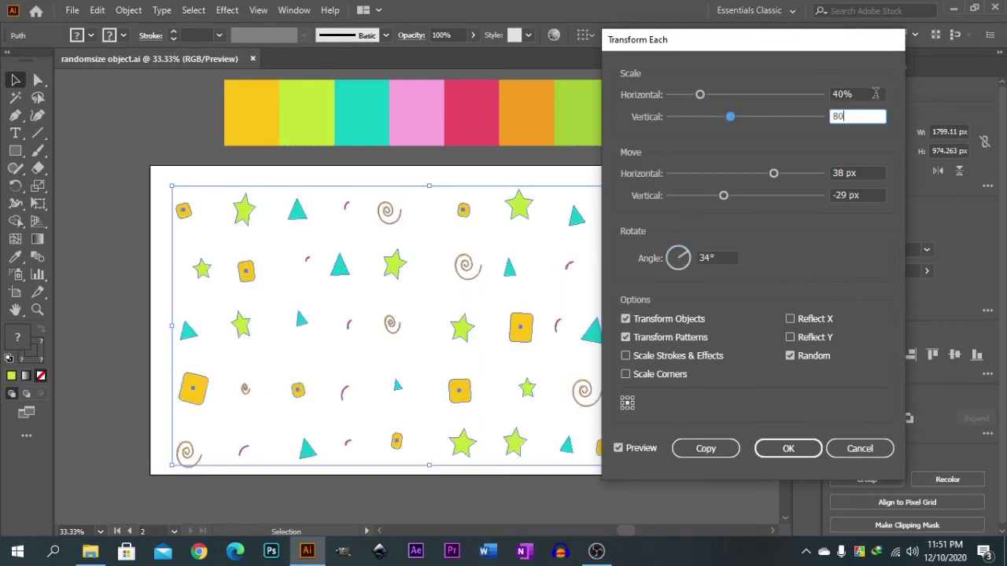
click(875, 93)
text(7)
key(BackSpace)
text(80)
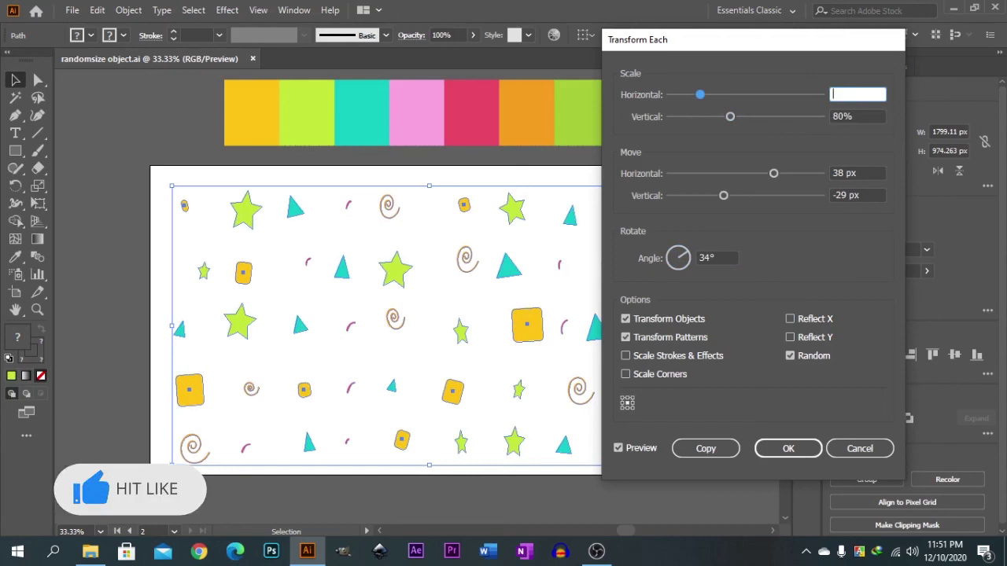
click(849, 116)
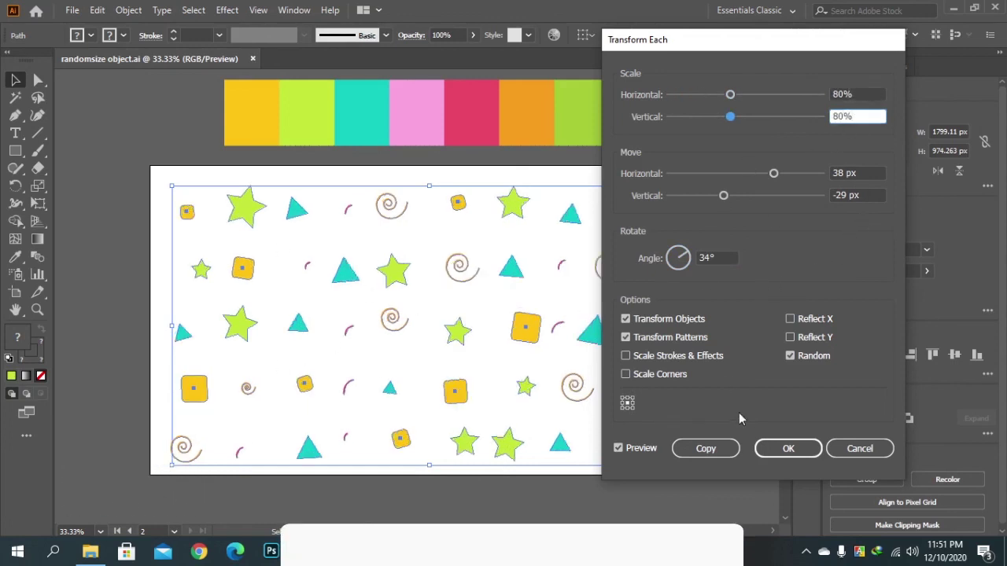
Step: Apply the random transform to all the shapes and deselect them
click(771, 450)
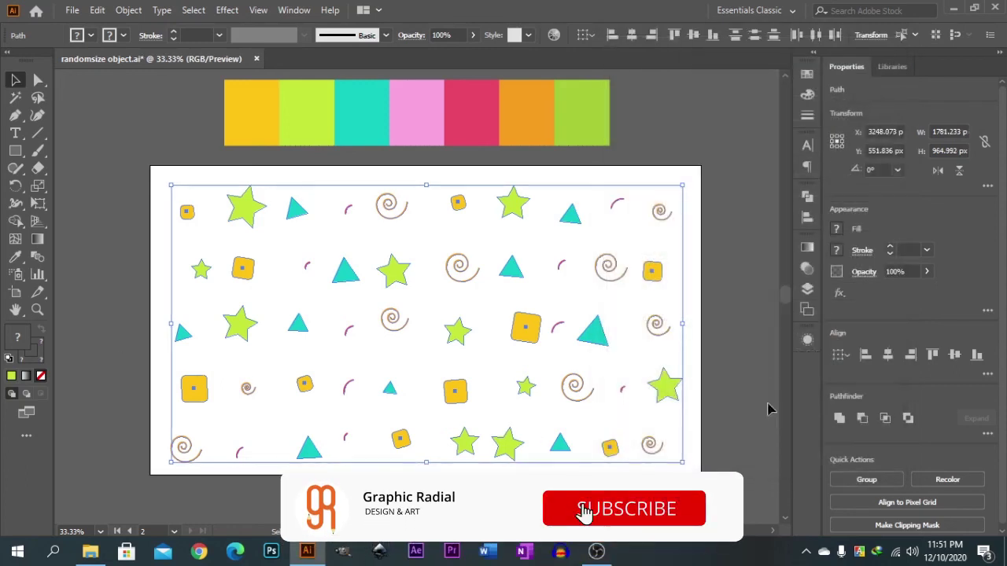
scroll(543, 248, down, 1)
click(767, 236)
scroll(749, 248, down, 2)
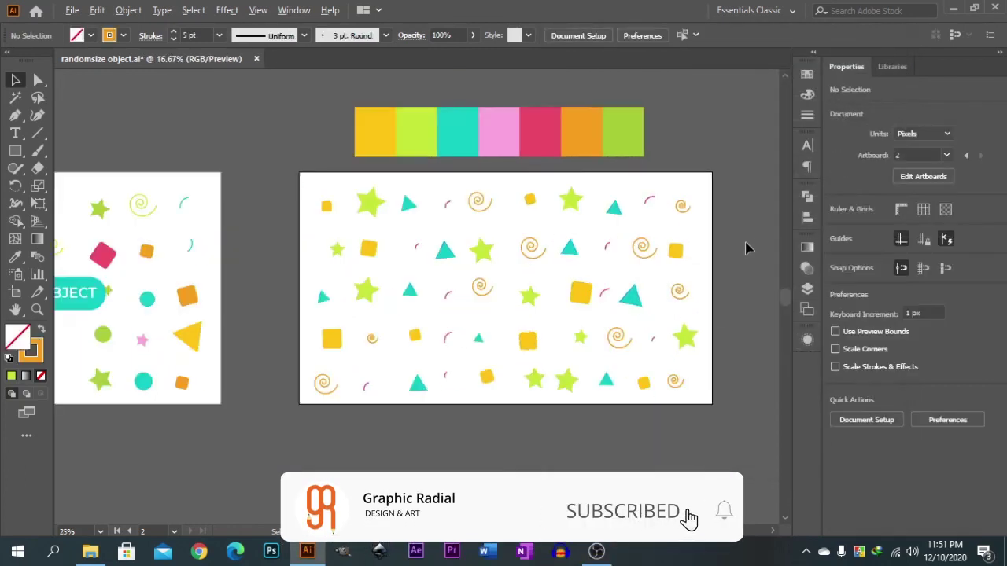
Step: Select all seven colour swatch rectangles above the second artboard
scroll(728, 302, up, 1)
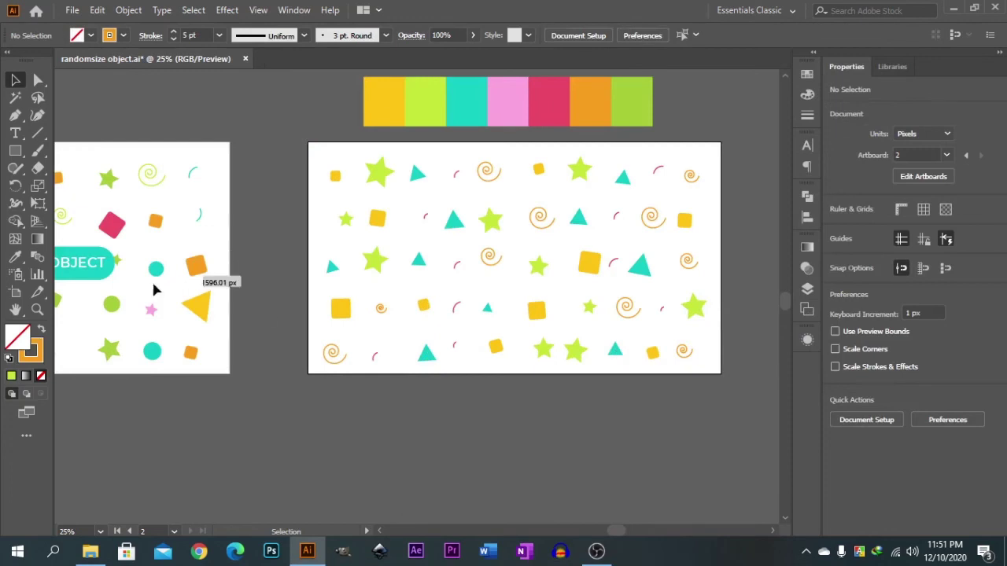
scroll(186, 264, down, 1)
scroll(743, 279, up, 1)
scroll(743, 280, up, 1)
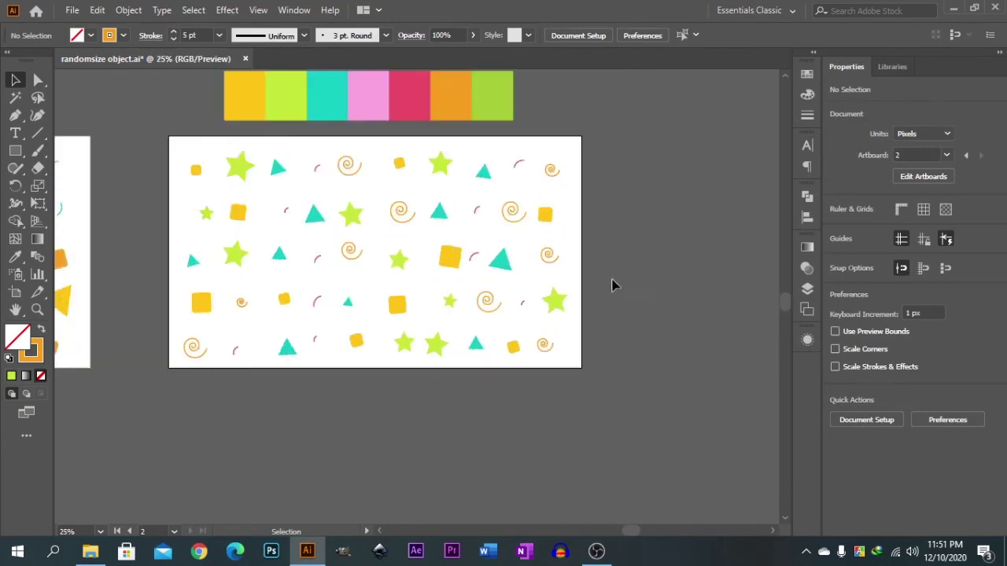
scroll(263, 282, up, 1)
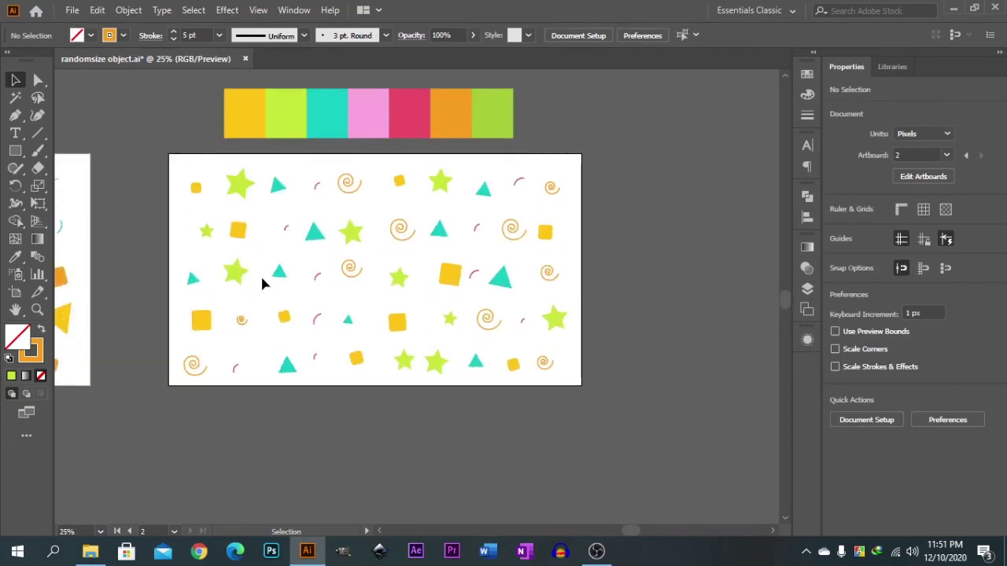
scroll(139, 189, up, 1)
drag(170, 114, 572, 151)
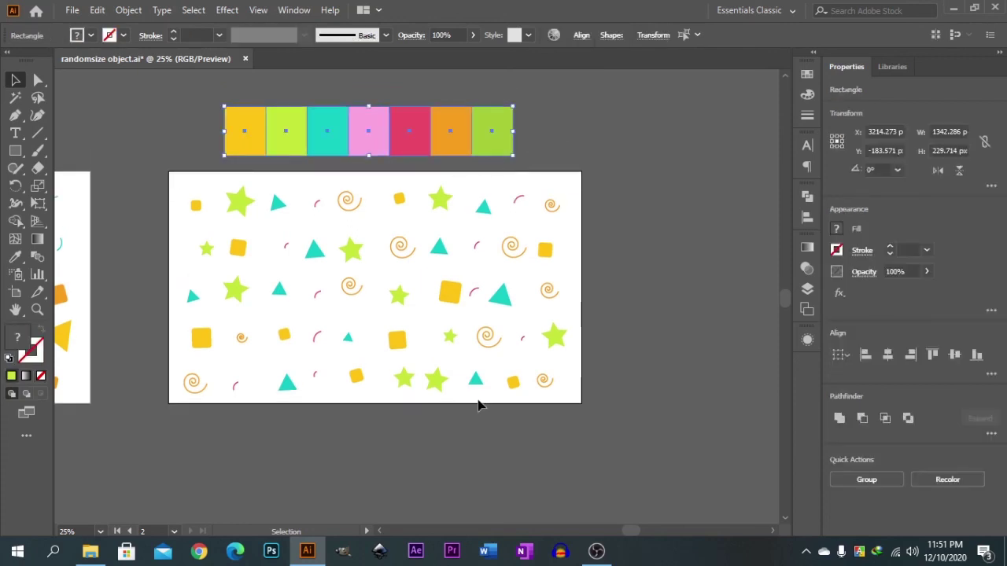